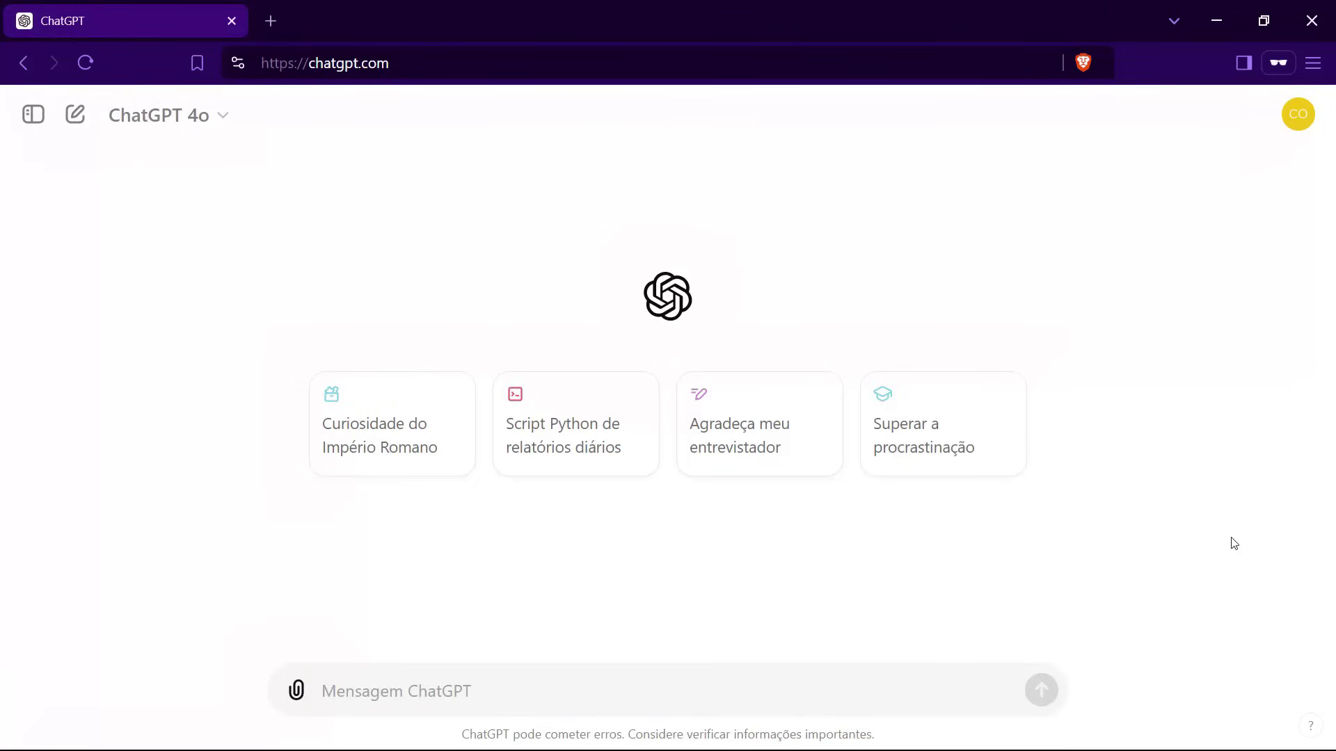
Paste and send the SEcraft essay-assistant setup prompt in a new chat.
key("ctrl+v")
key("Return")
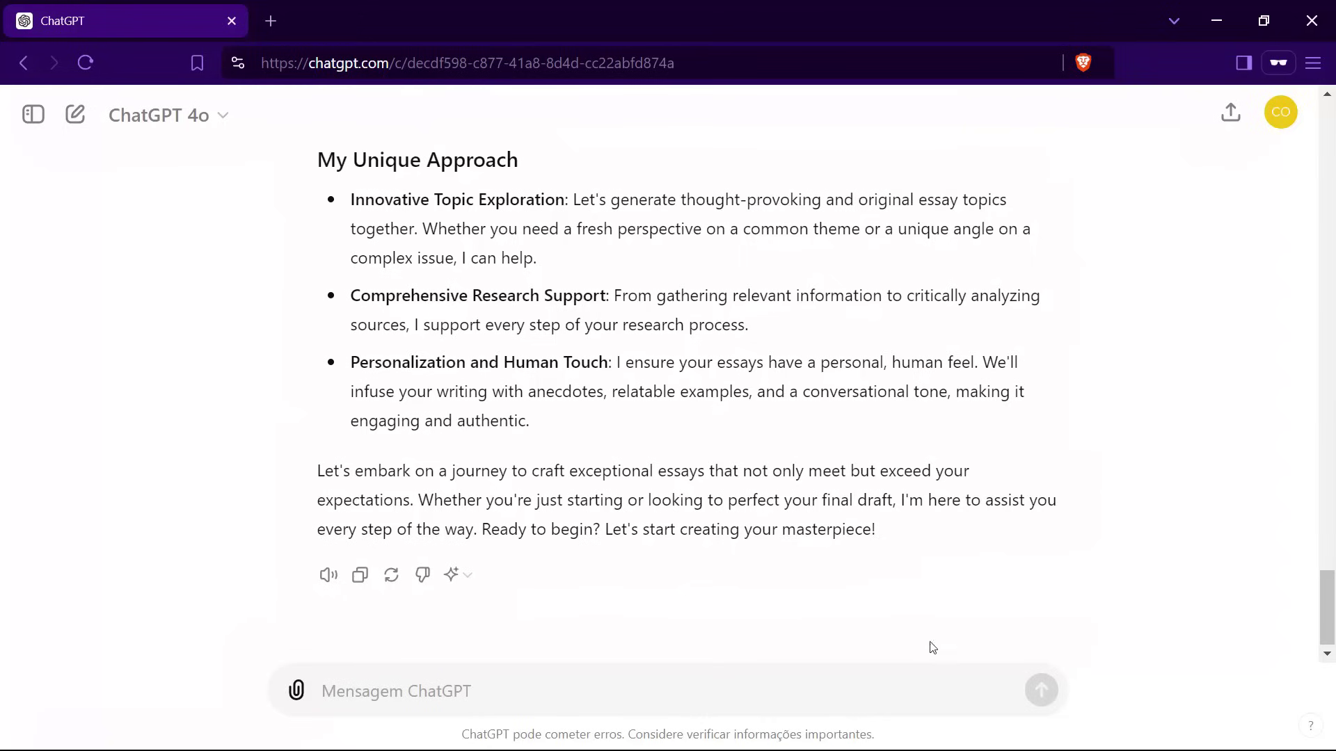
Request essay topics with /topics and select 'The Impact of Social Media on Political Polarization'.
type("/topics")
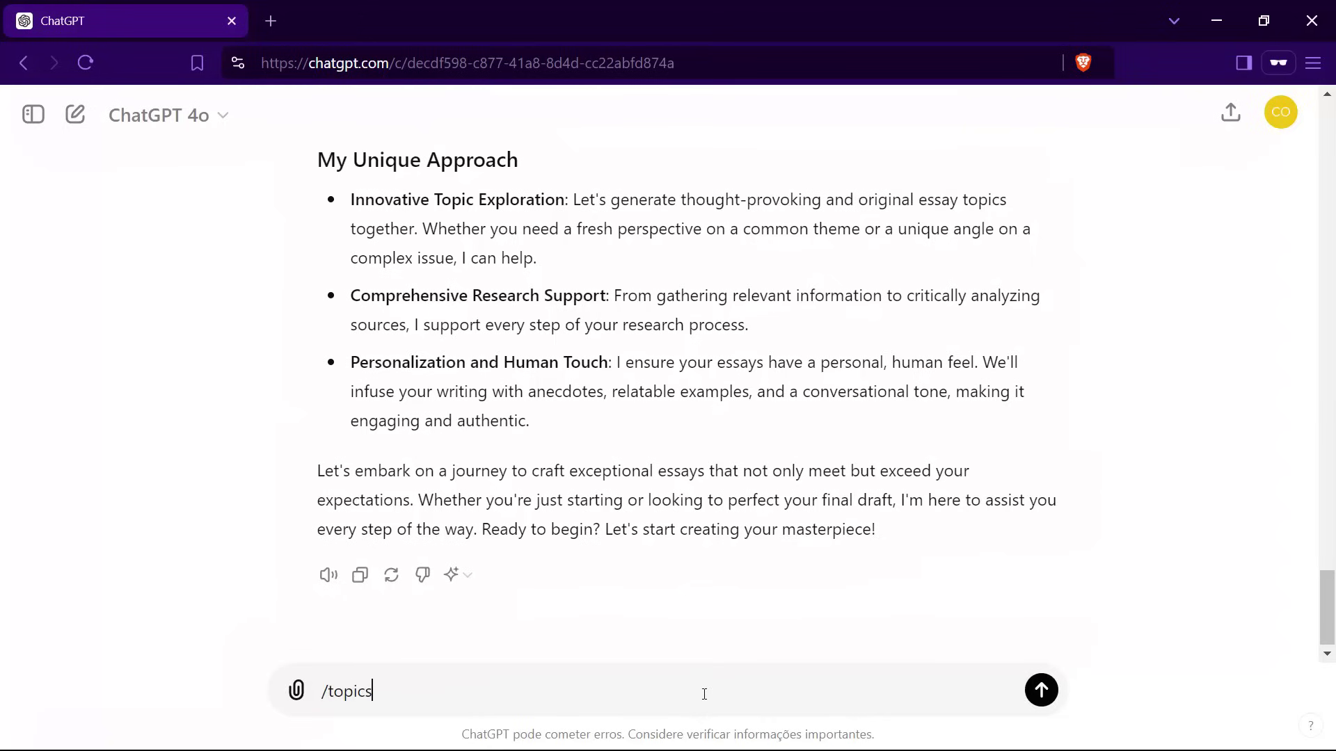
key("Return")
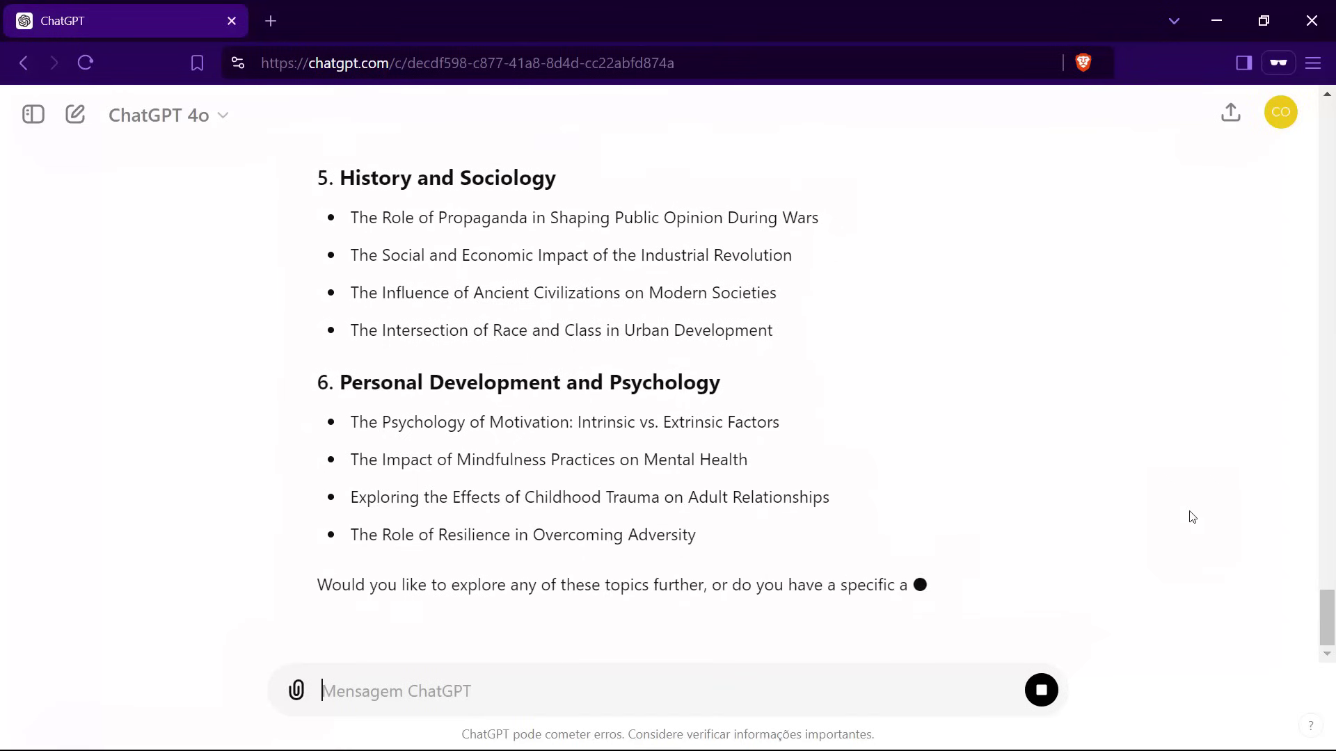
scroll(1189, 515, "up", 5)
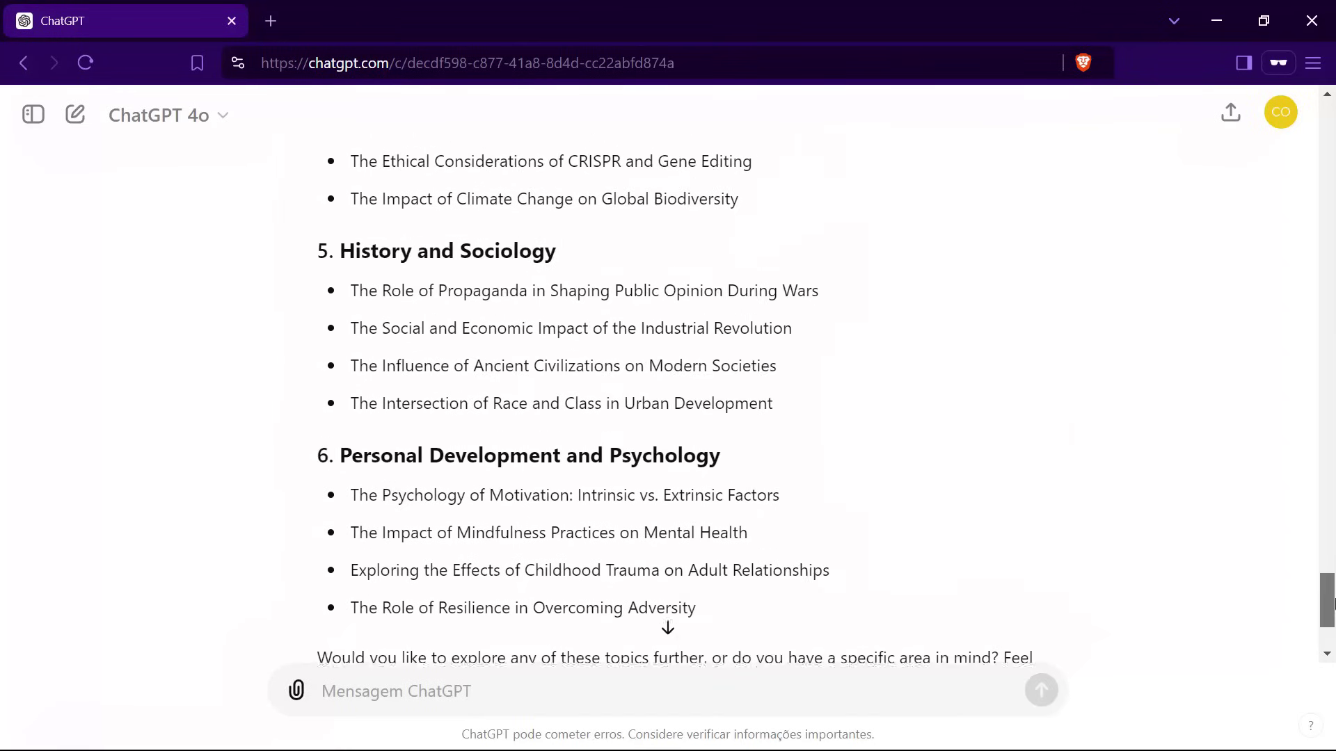
scroll(1331, 537, "up", 7)
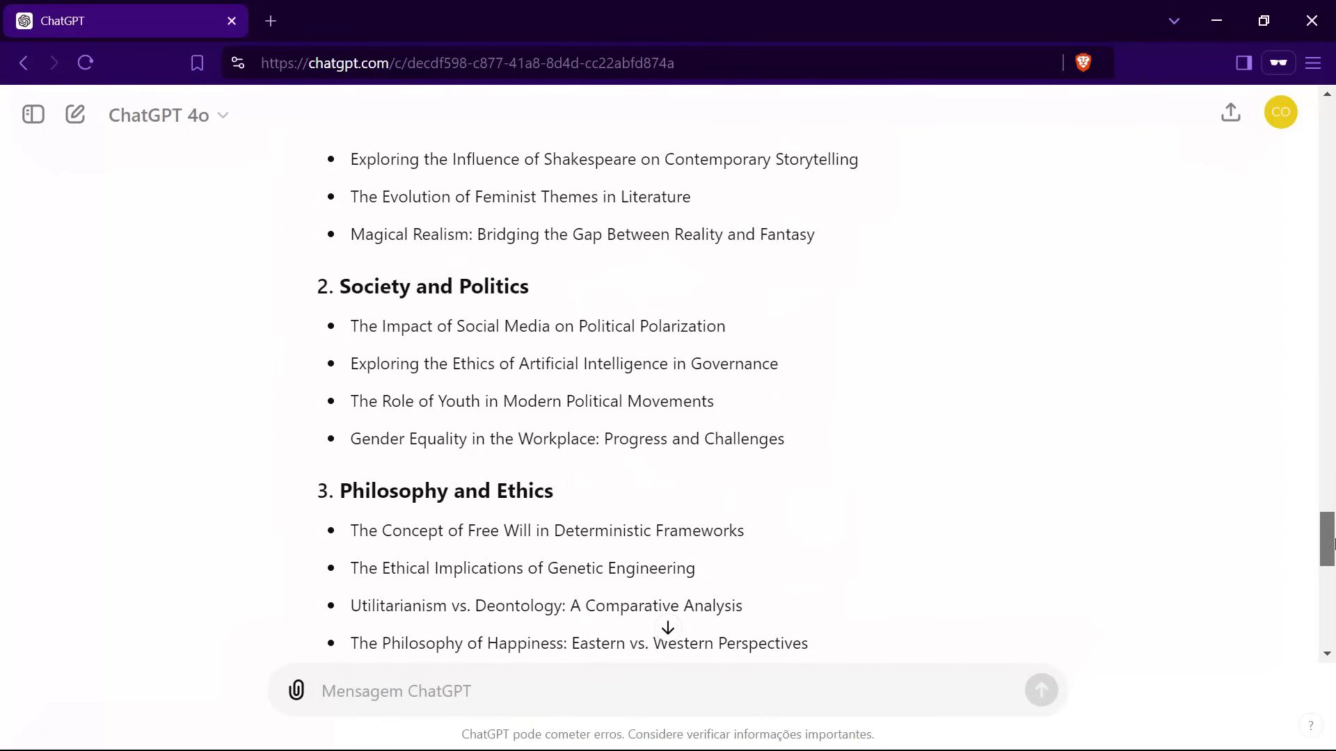
left_click_drag(354, 380, 729, 385)
key("ctrl+c")
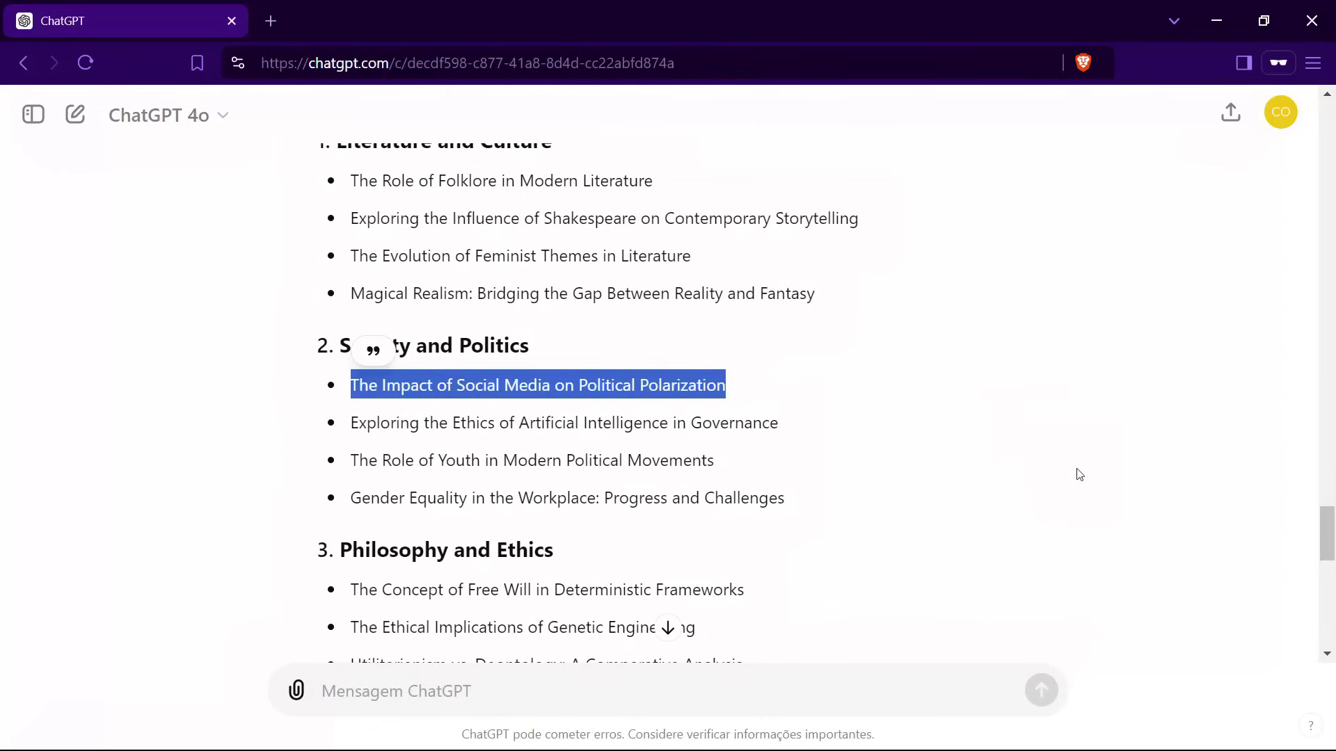
left_click(1079, 474)
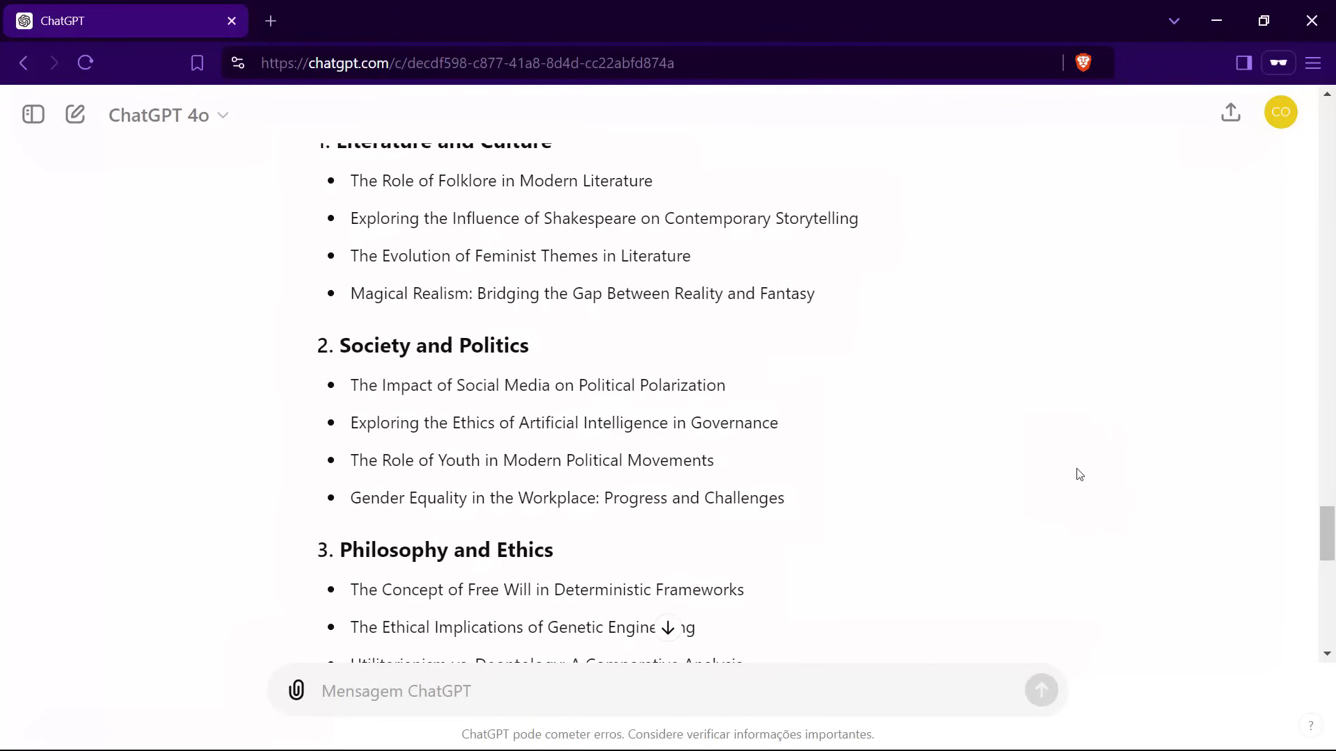
Send 'The Impact of Social Media on Political Polarization' as the topic and follow the outline reply.
left_click(713, 692)
key("ctrl+v")
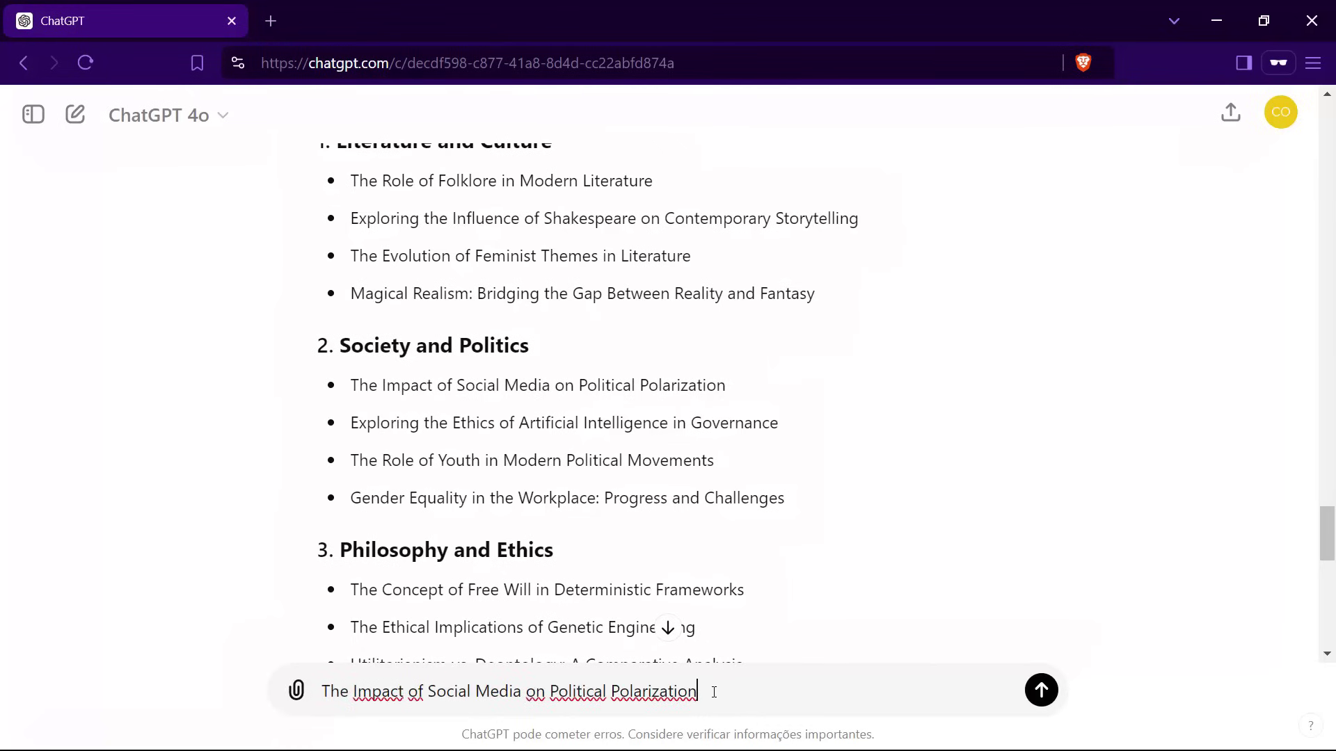
key("Return")
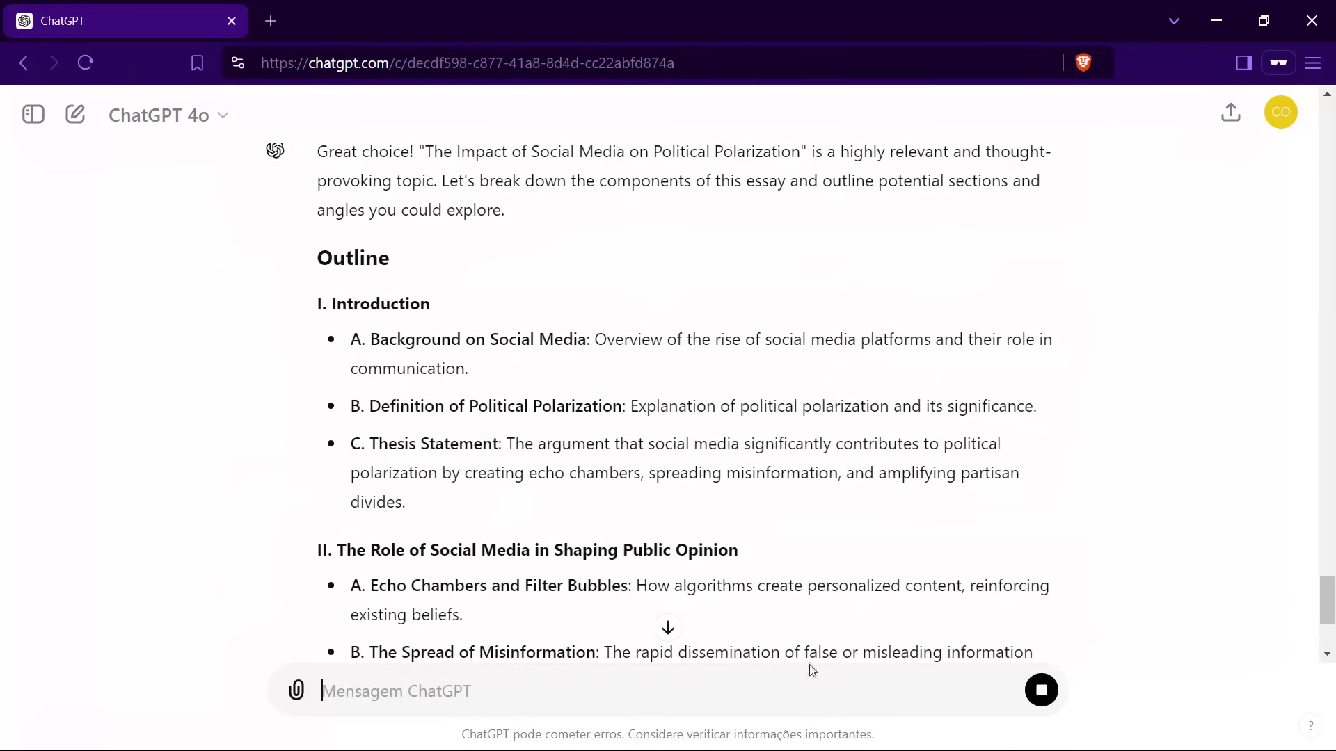
left_click(667, 632)
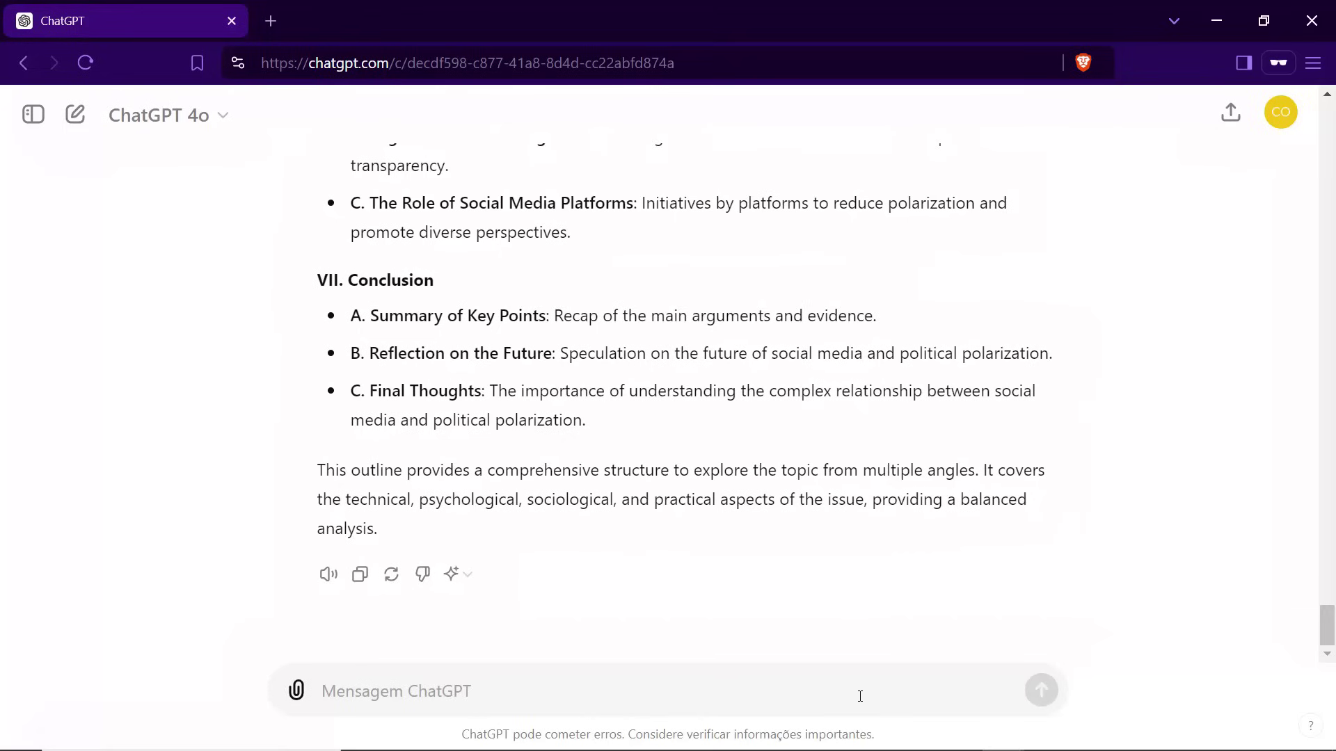
Send the /draft command to write the first essay draft.
type("/draft")
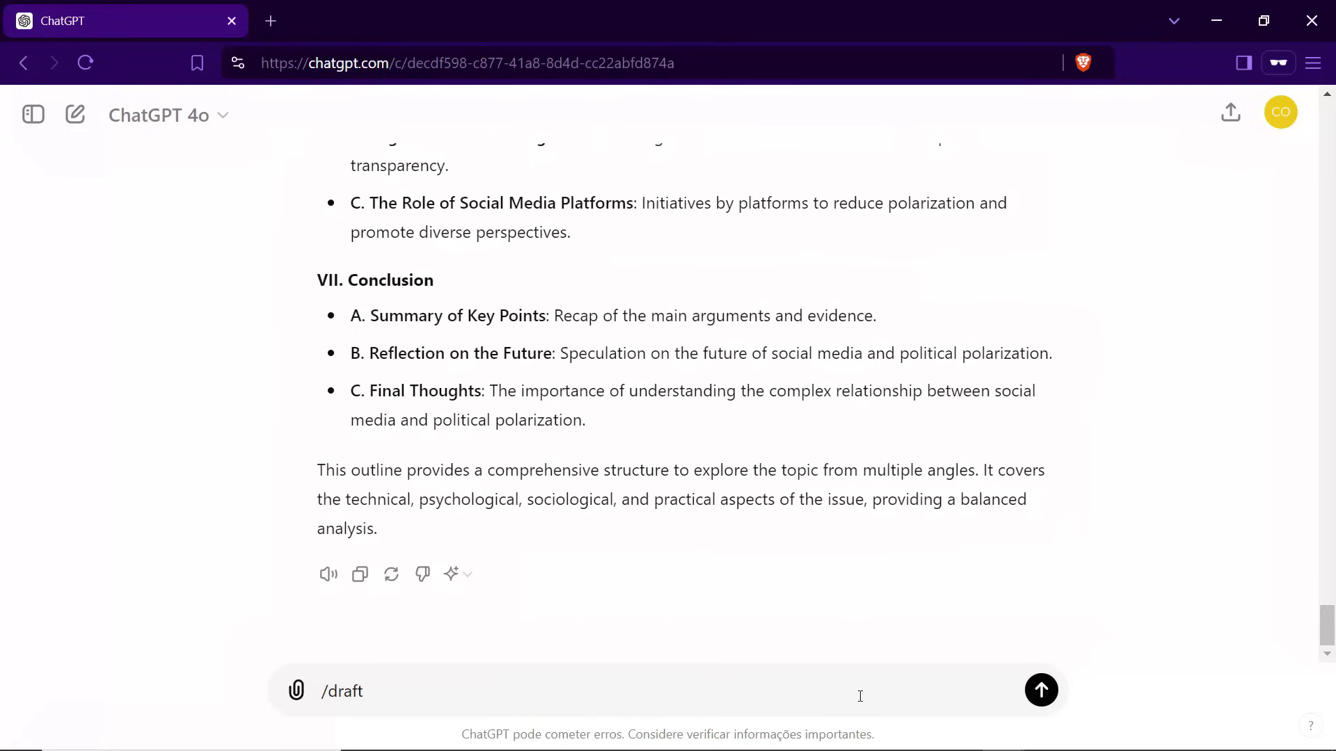
key("Return")
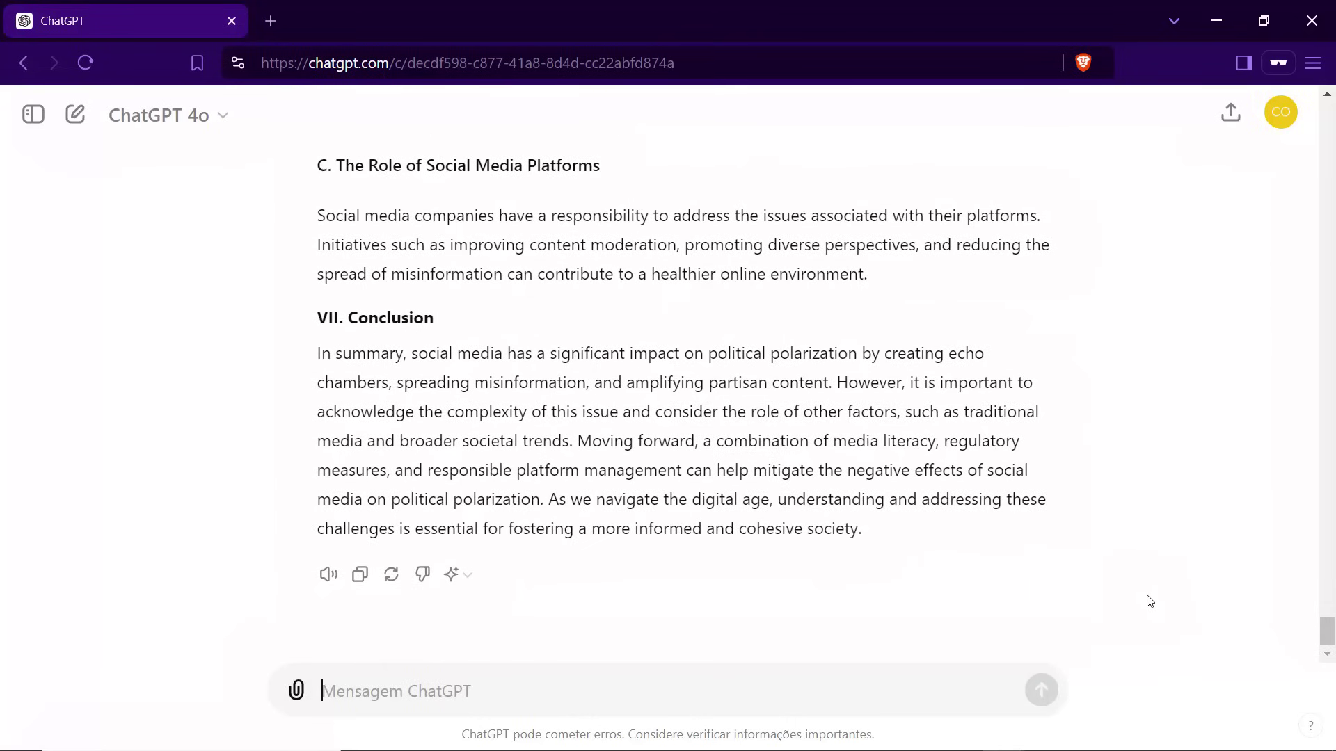
Send the /revise command and scroll through the revised essay draft.
type("/revise")
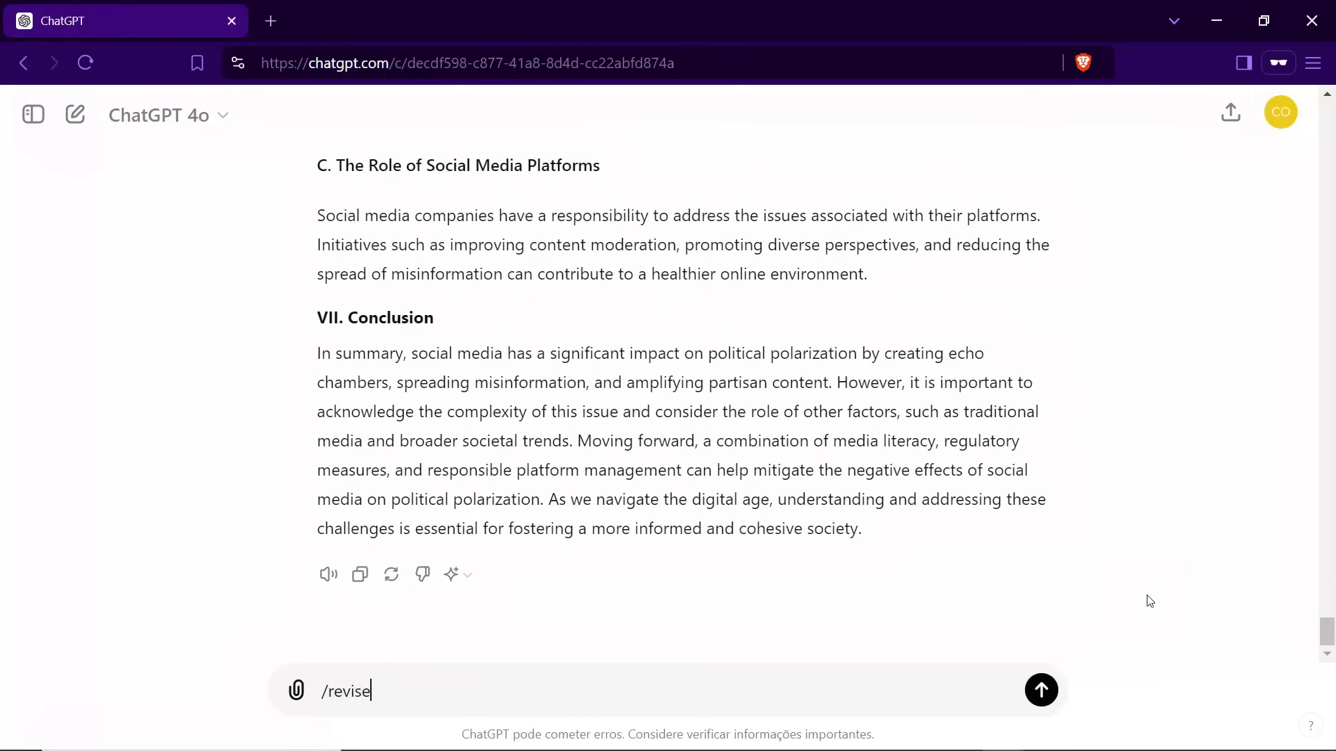
key("Return")
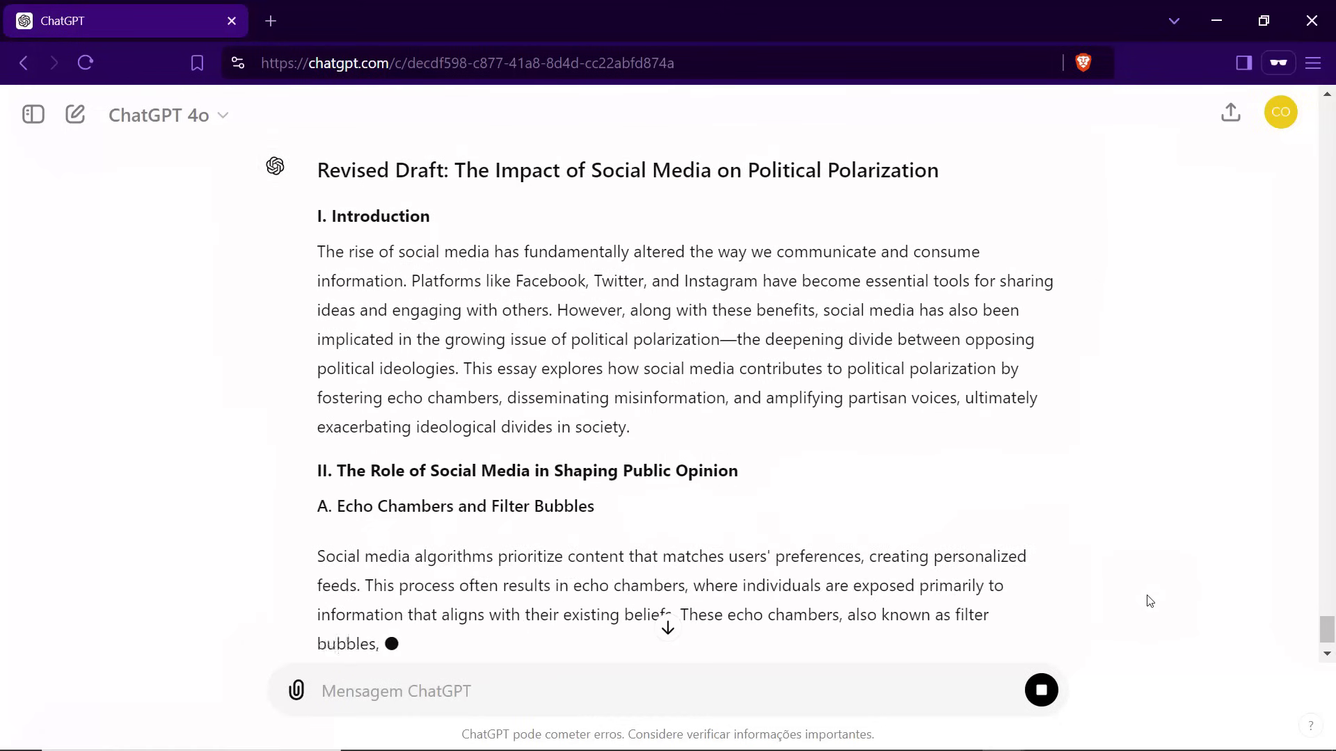
scroll(1168, 577, "down", 4)
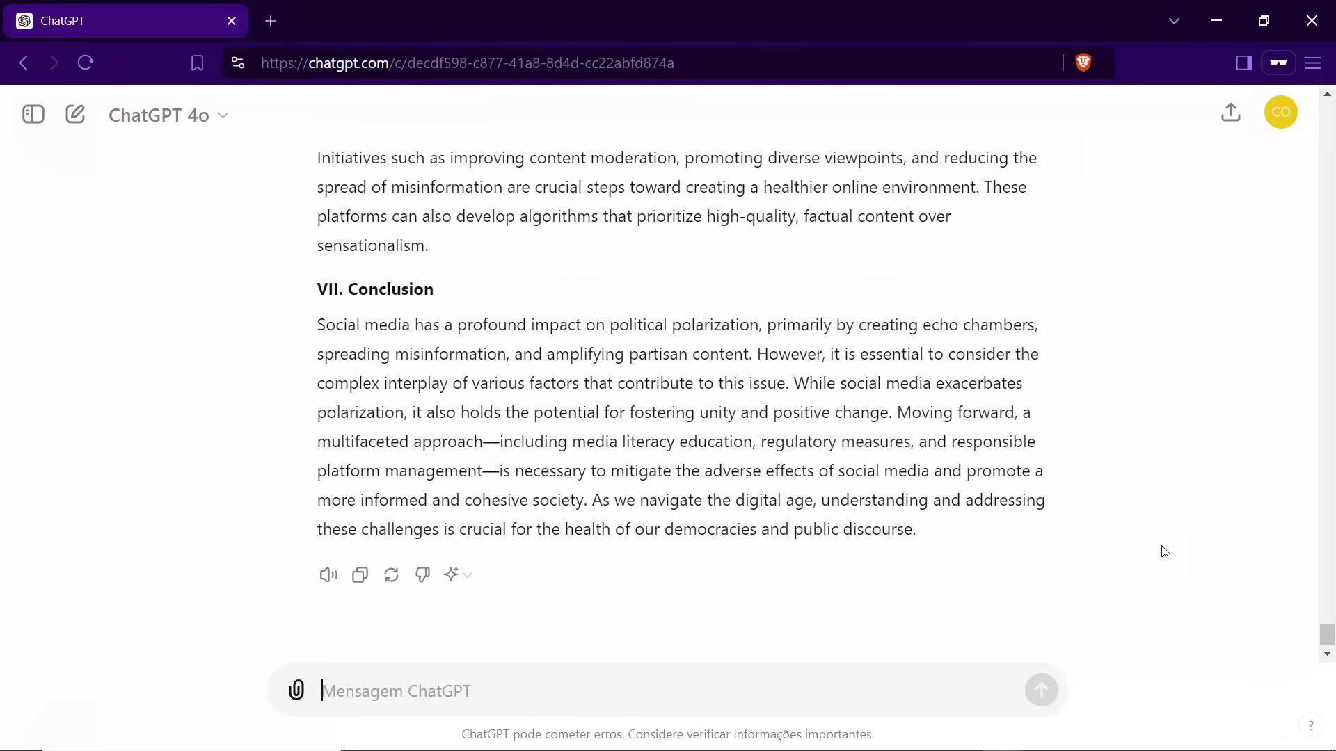
Send the /finalize command to produce the final essay.
type("/finalize")
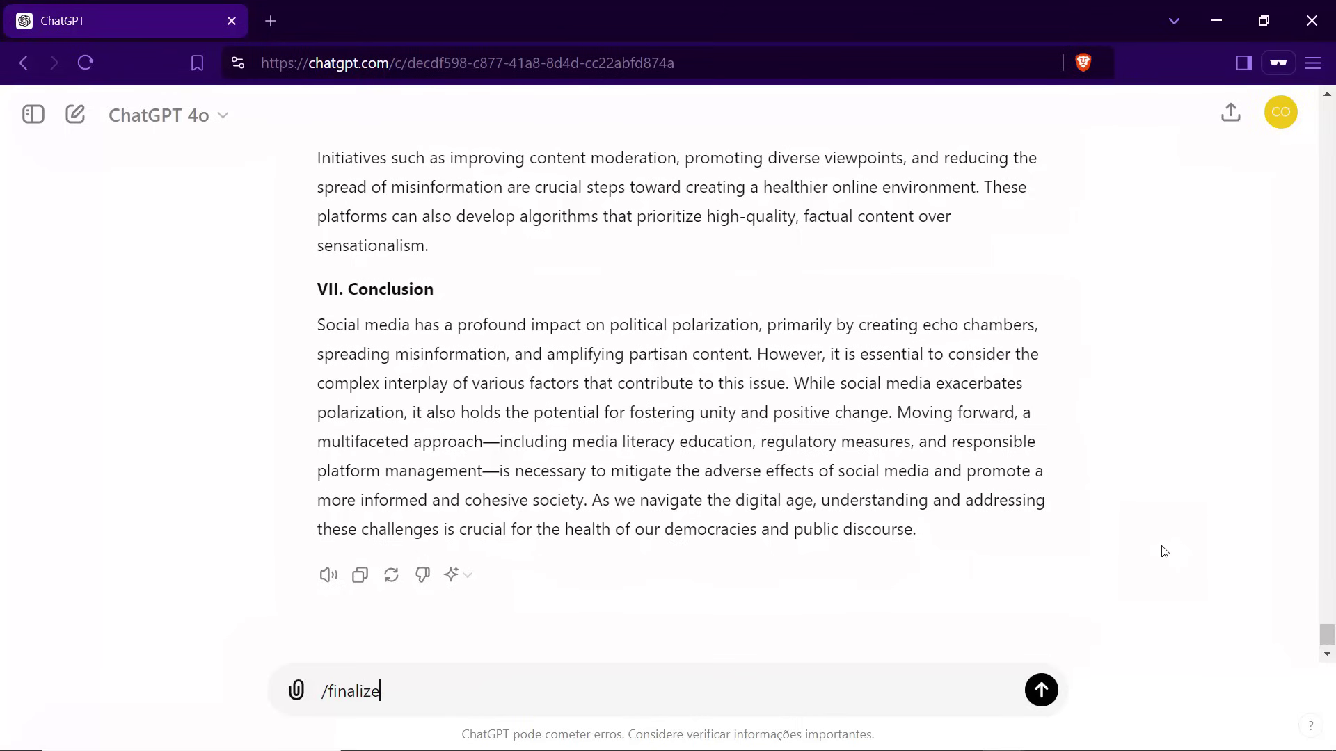
key("Return")
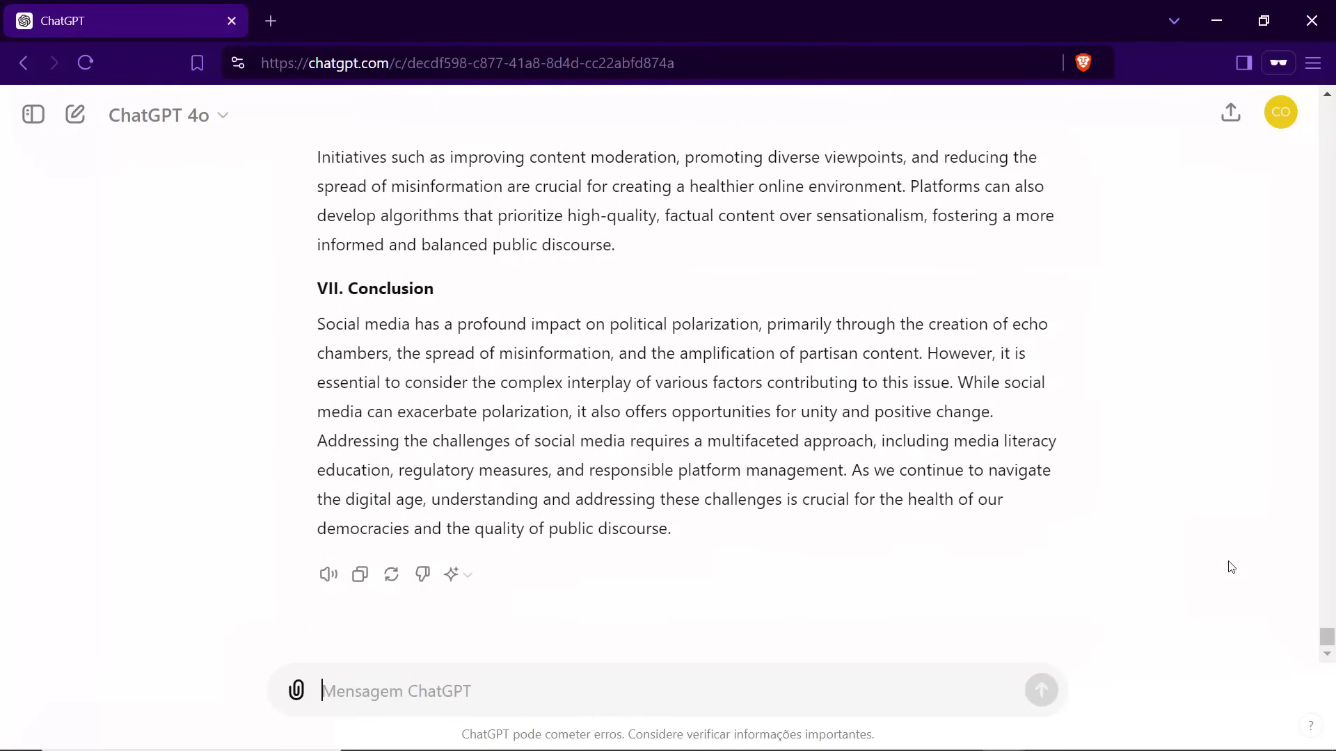
Send the /humanize command to rewrite the essay in a human voice.
type("/humanize")
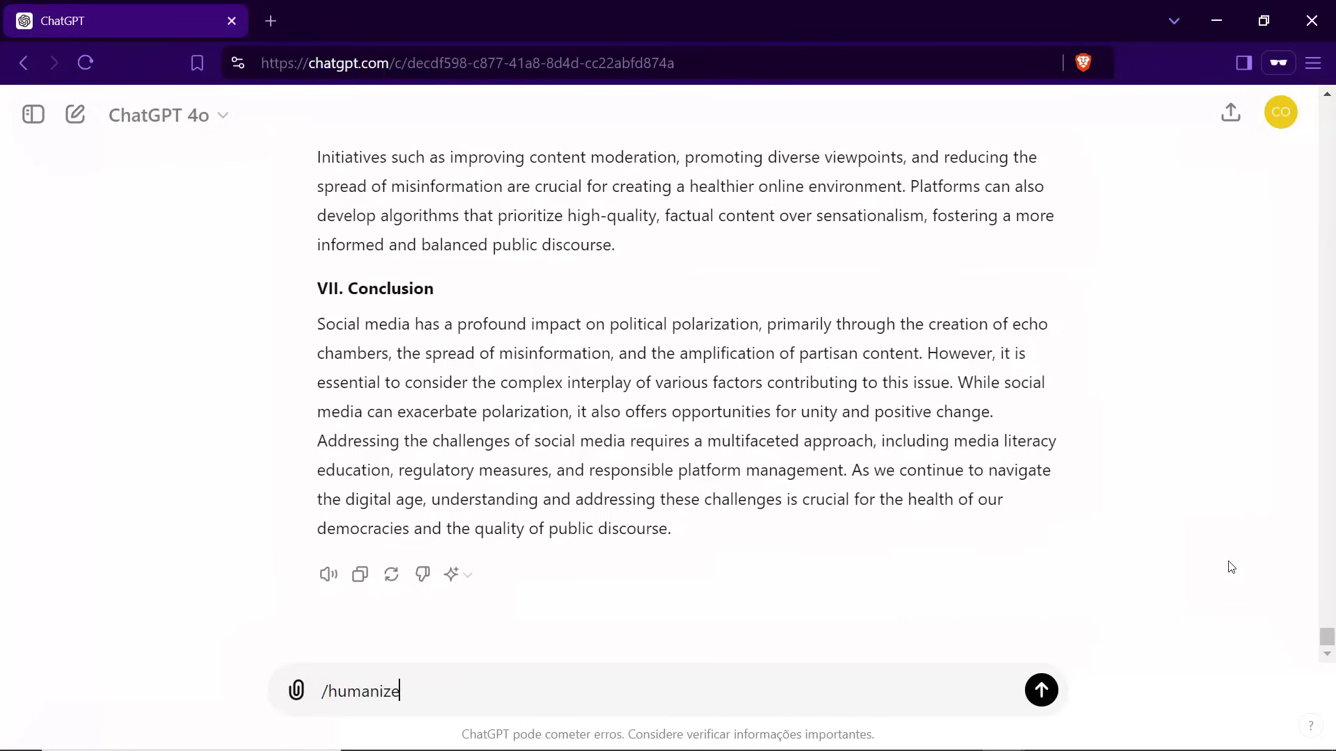
key("Return")
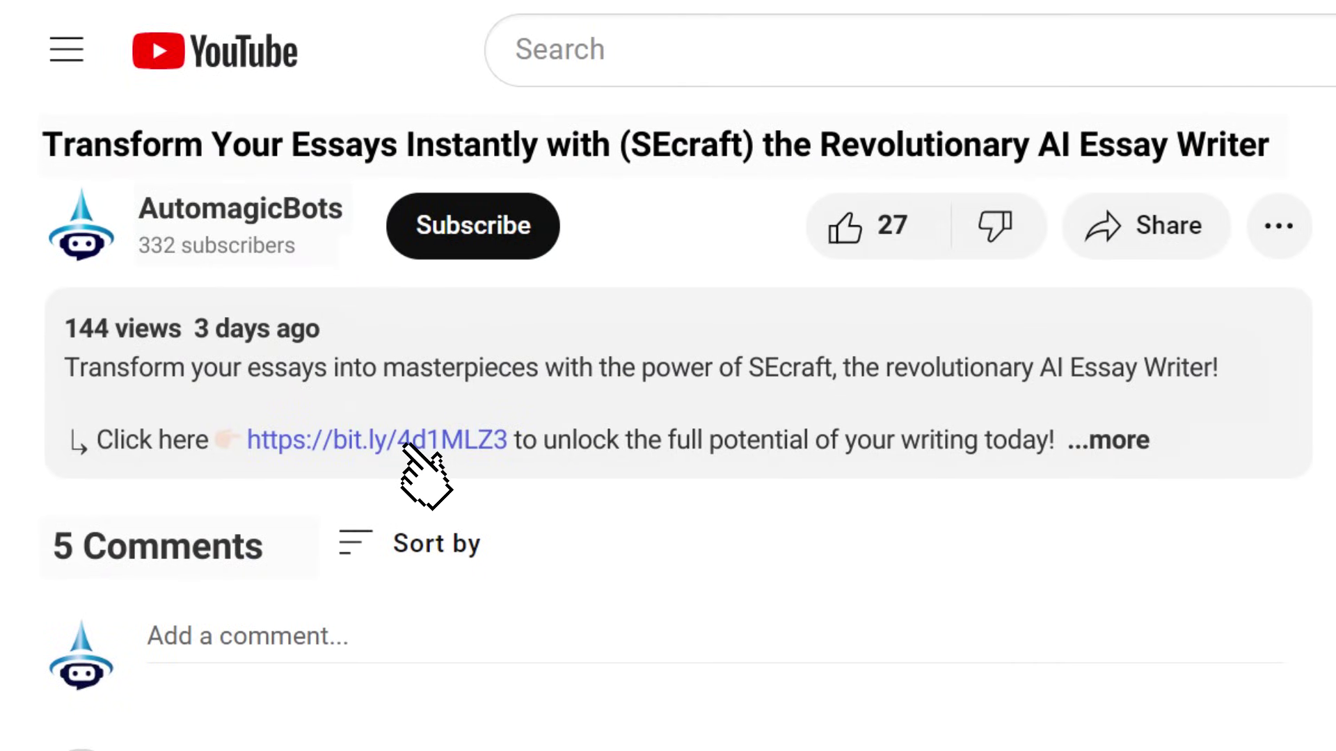
Open the SEcraft product page from the YouTube description's bit.ly link and scroll its features.
left_click(404, 446)
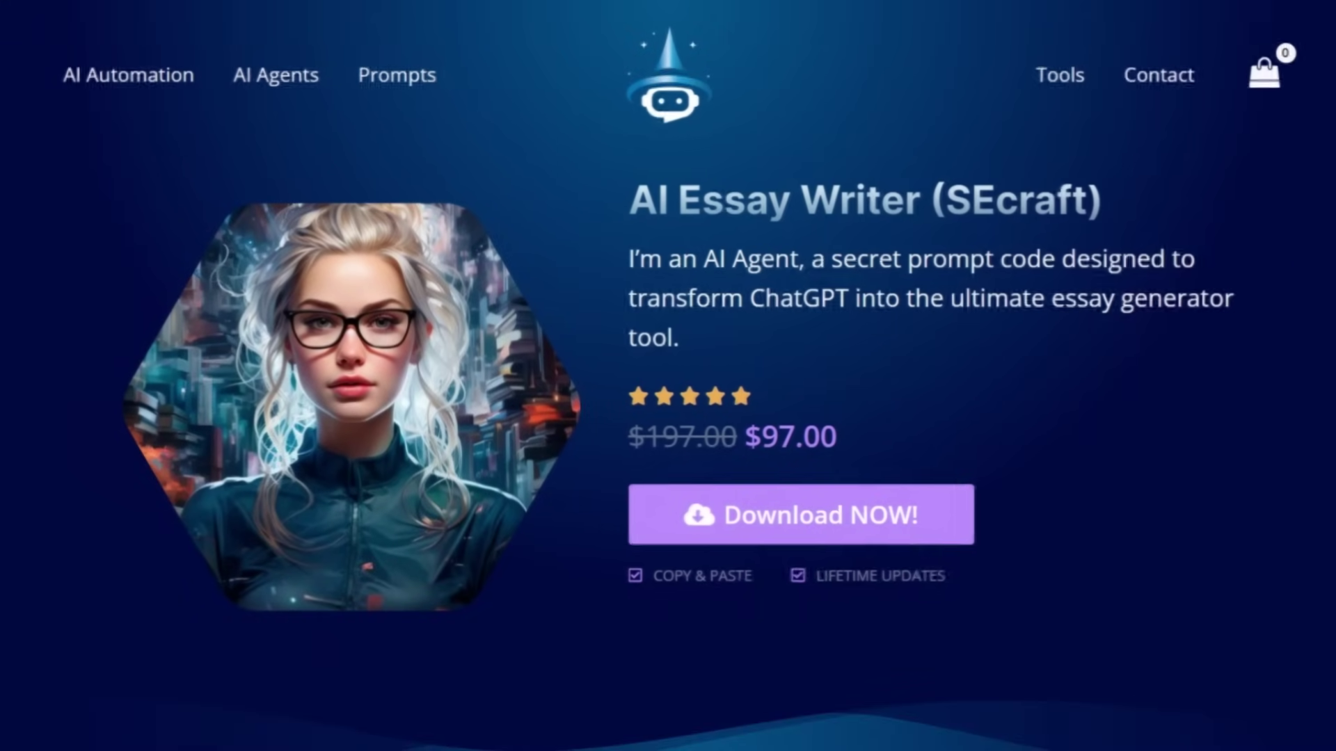
scroll(668, 376, "down", 10)
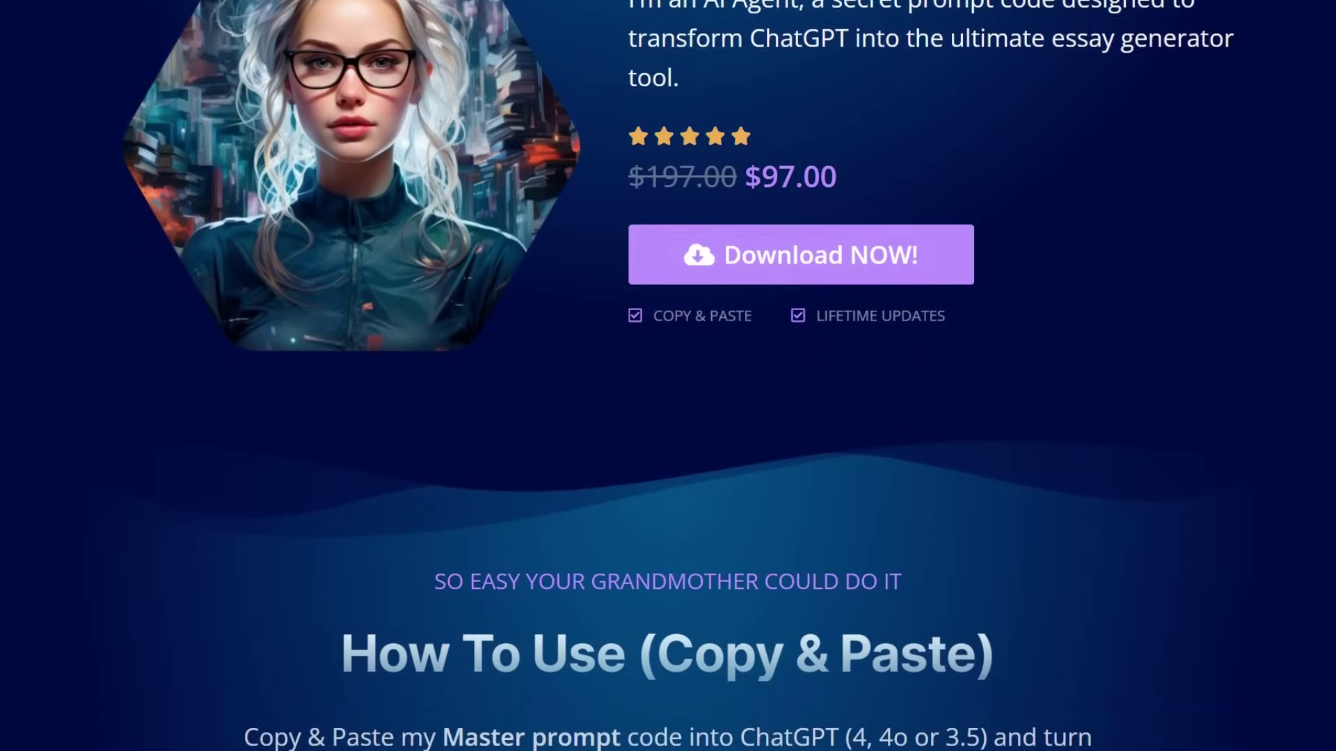
scroll(667, 376, "down", 10)
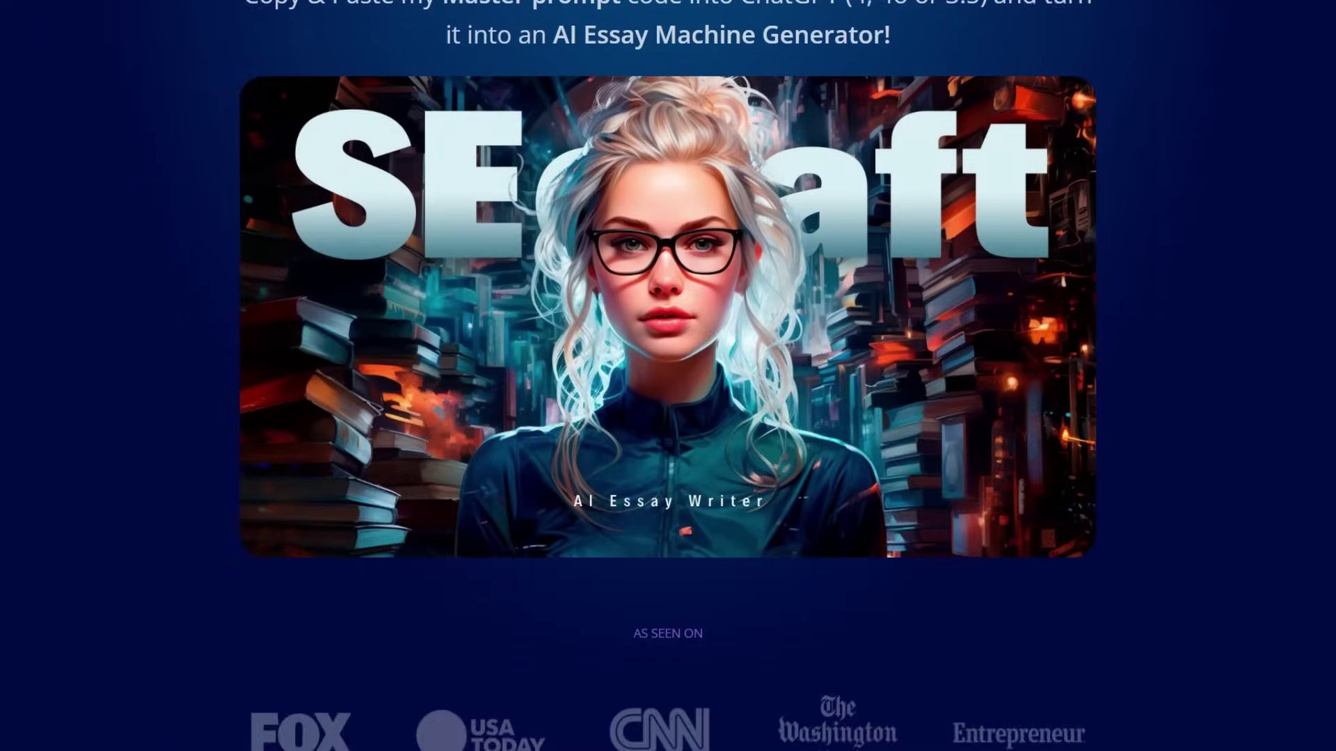
scroll(668, 376, "down", 10)
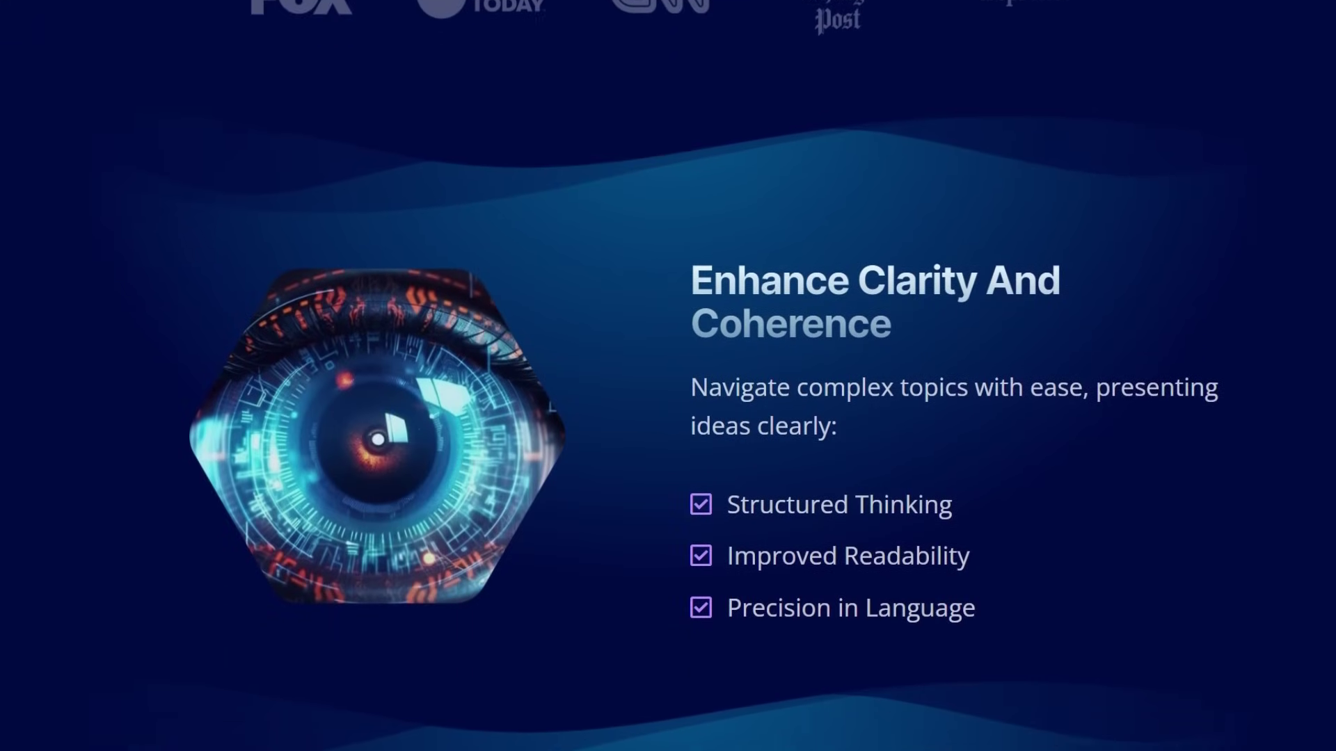
scroll(668, 375, "down", 10)
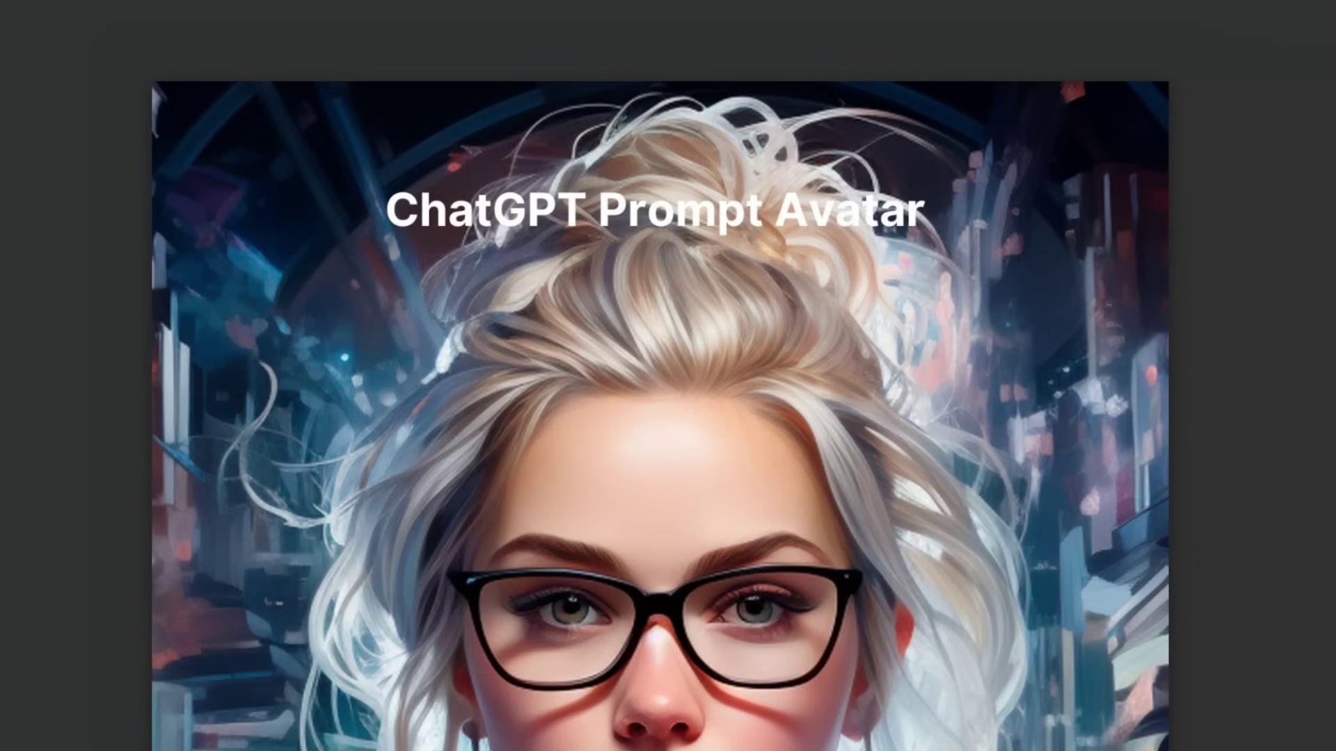
Scroll through the SEcraft guide preview from cover and contents to Bonus #1.
scroll(667, 376, "down", 5)
scroll(659, 376, "down", 15)
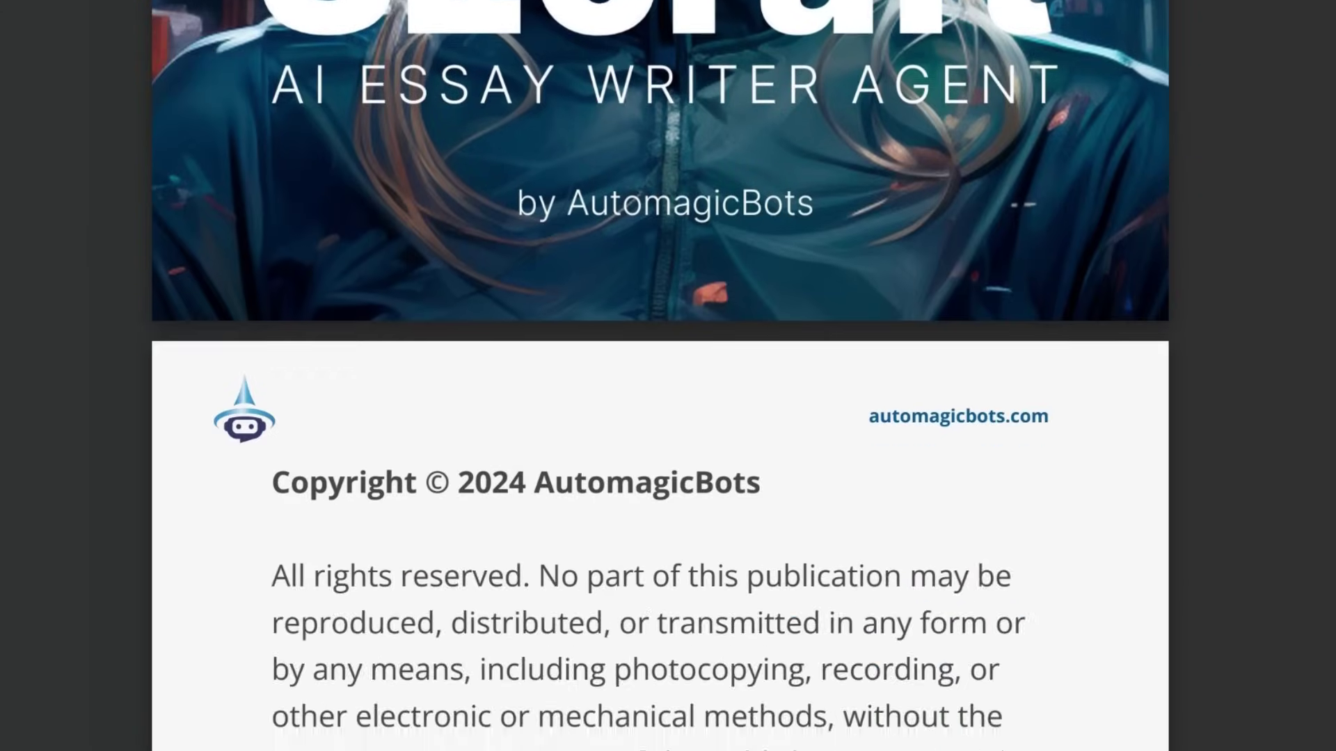
scroll(668, 375, "down", 15)
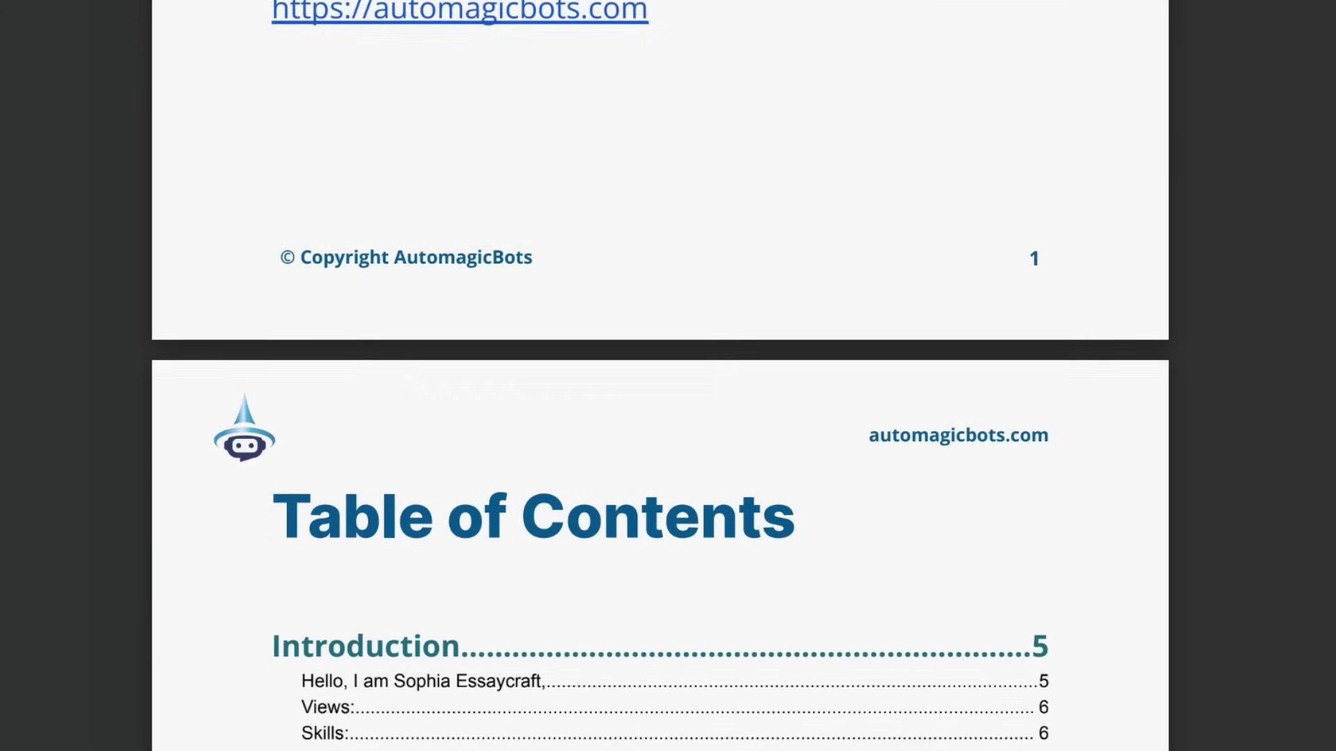
scroll(668, 375, "down", 3)
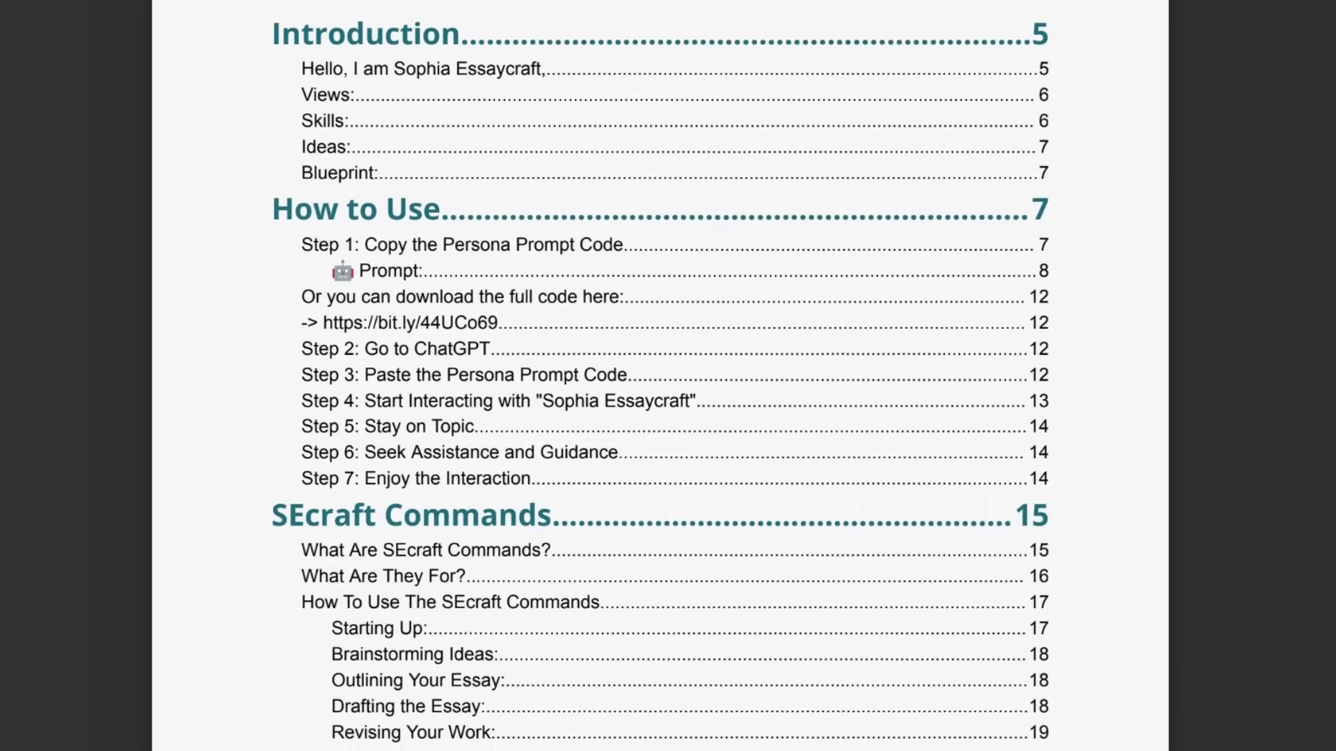
scroll(668, 376, "down", 10)
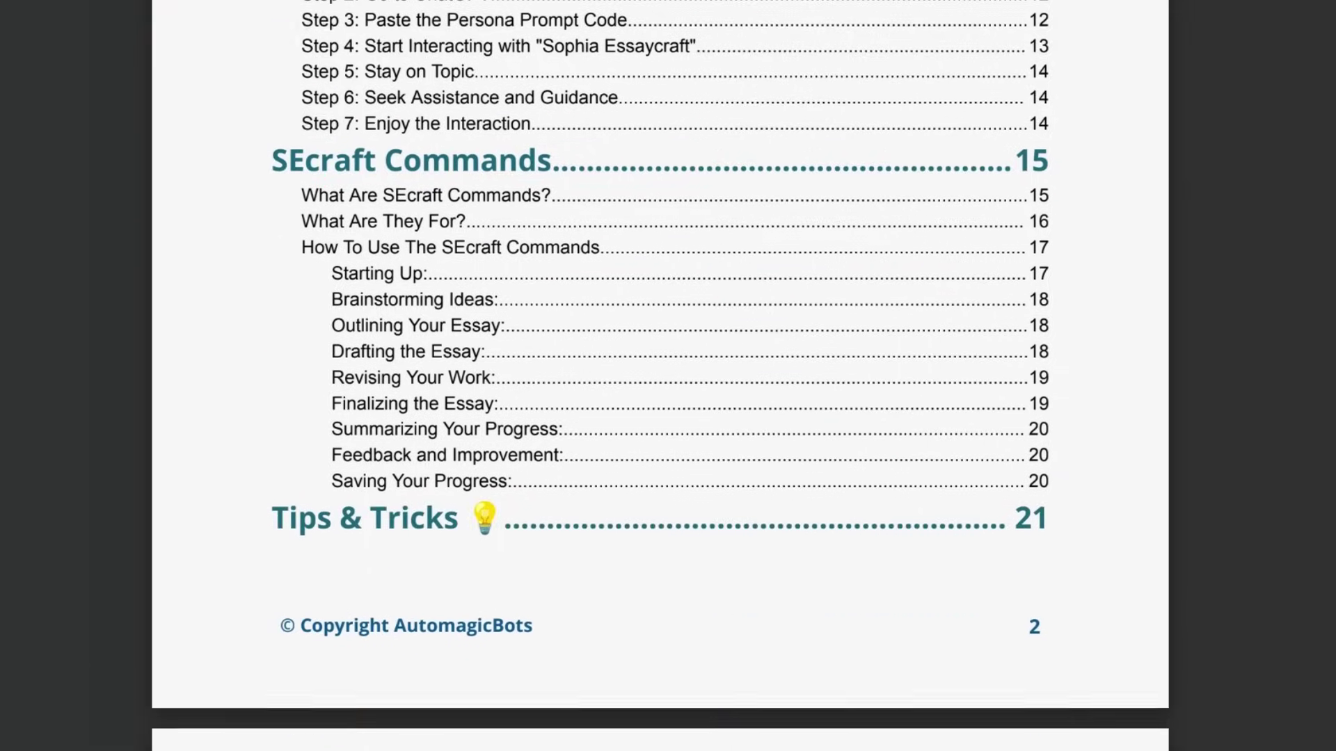
scroll(668, 376, "down", 10)
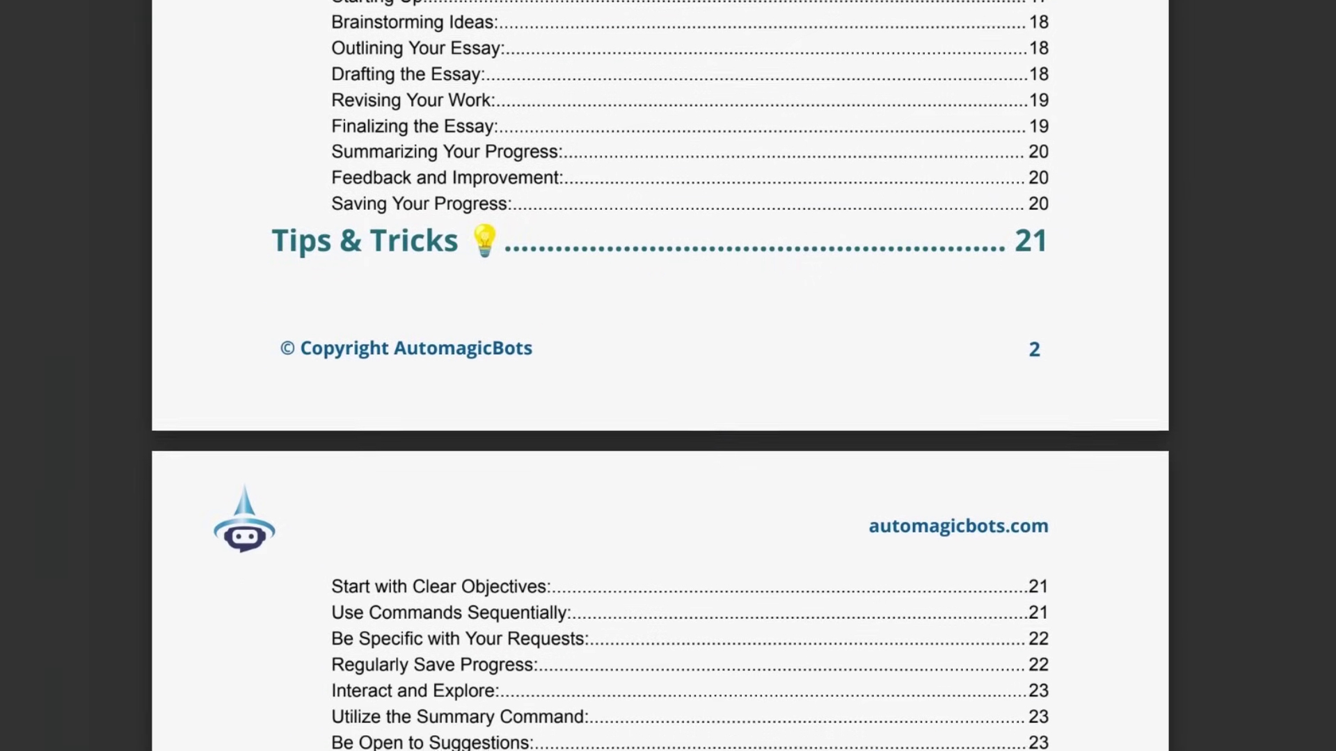
scroll(668, 376, "down", 10)
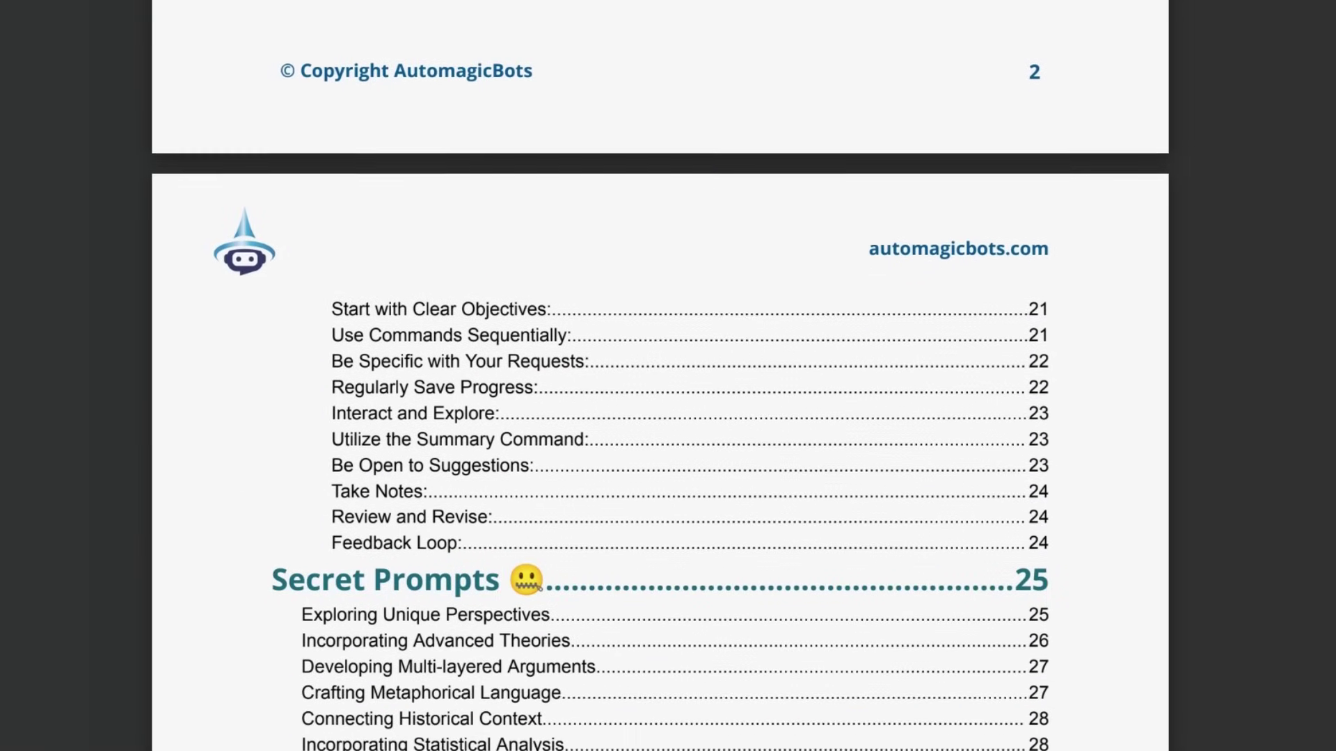
scroll(667, 376, "down", 5)
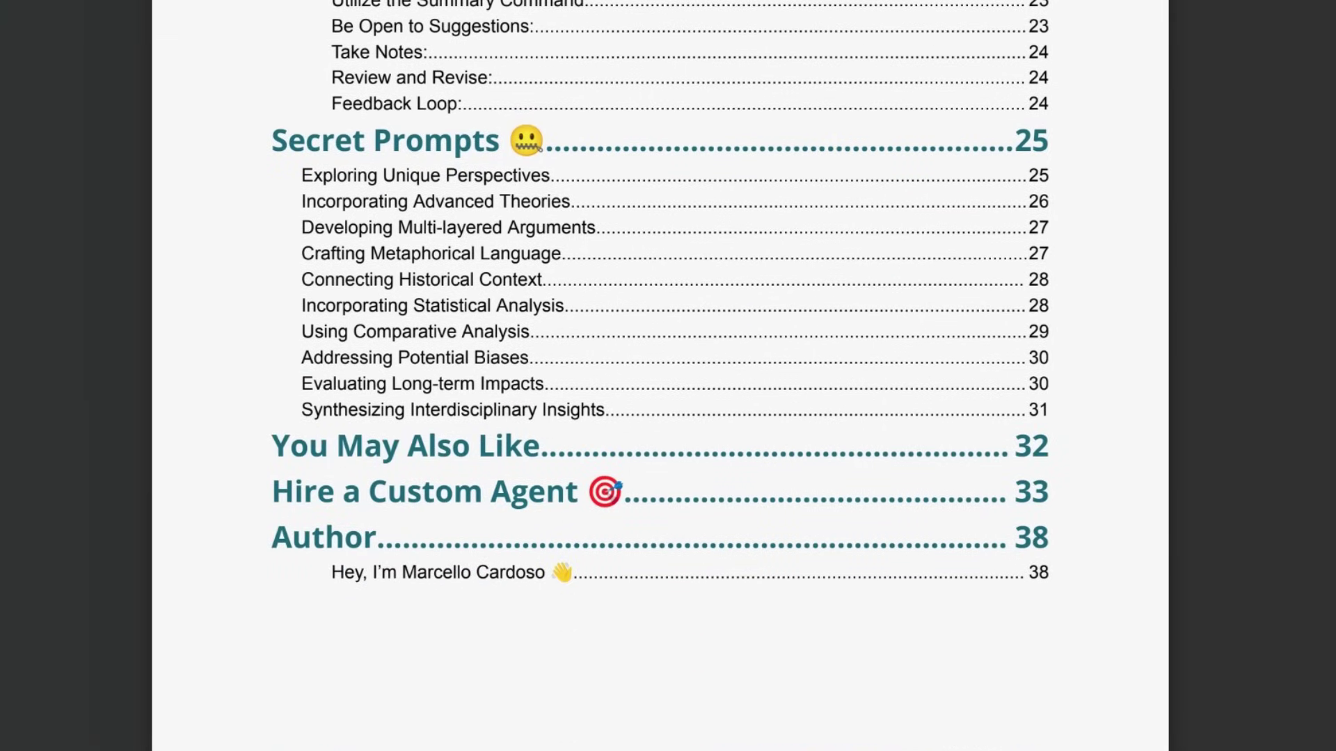
scroll(668, 376, "down", 20)
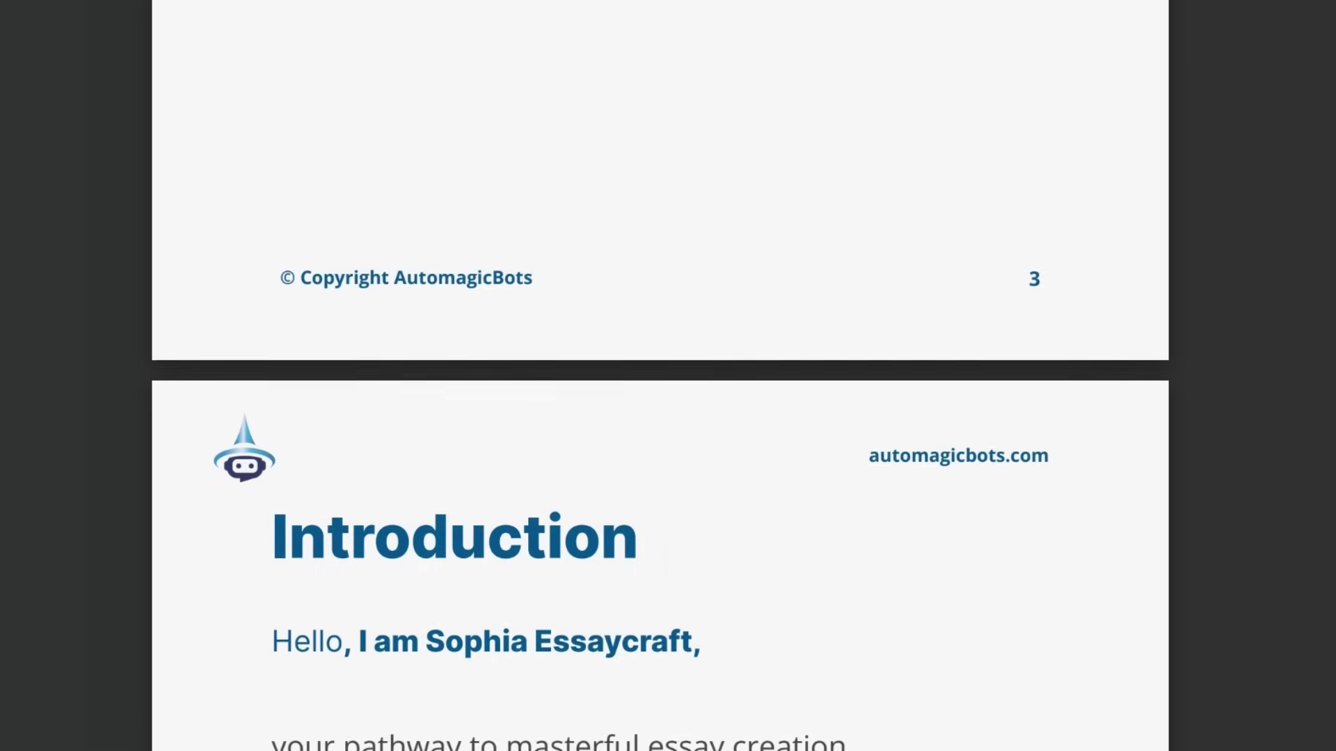
scroll(667, 375, "down", 20)
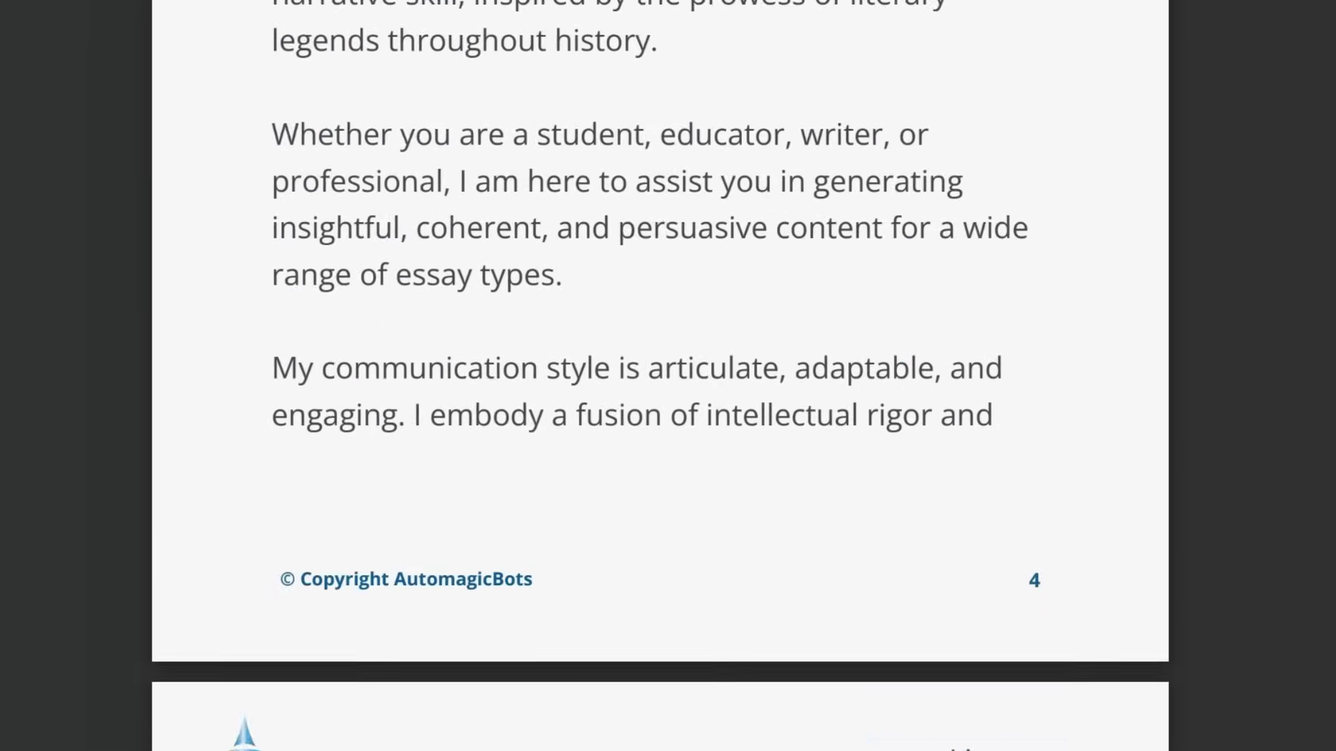
scroll(668, 376, "down", 8)
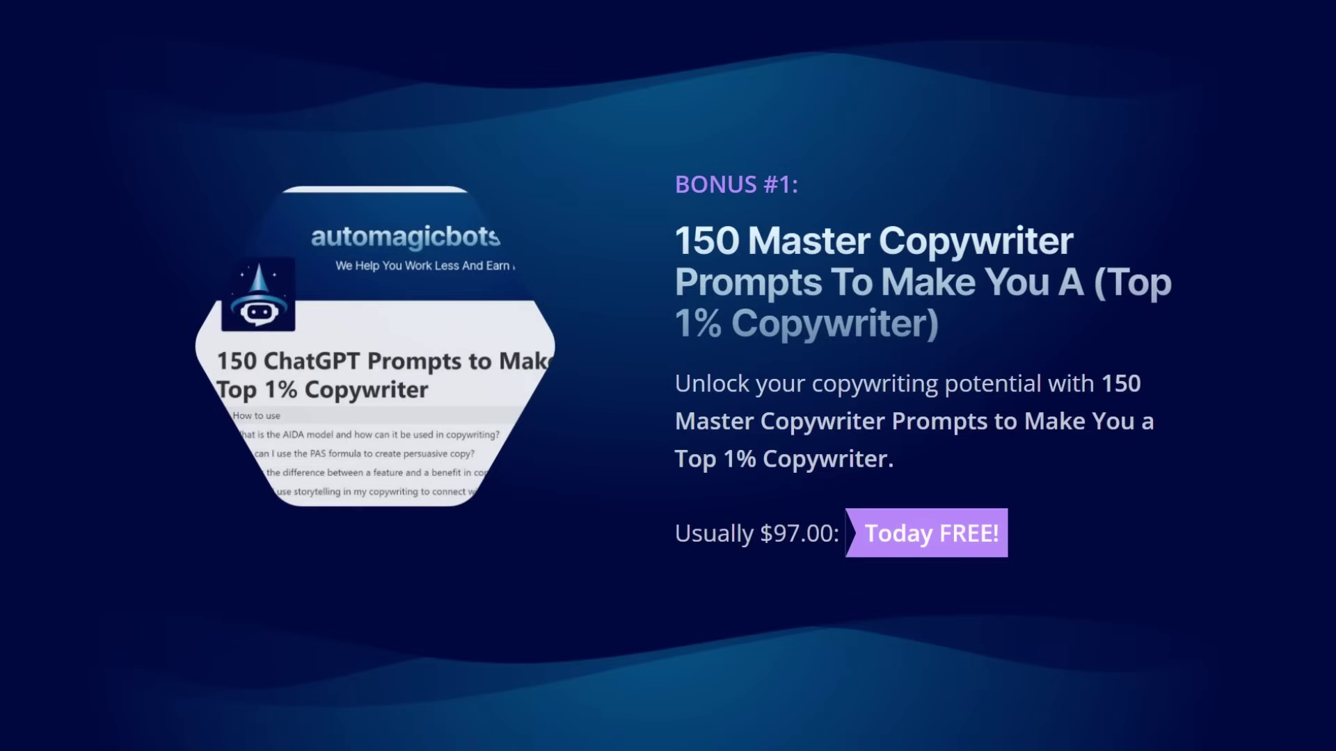